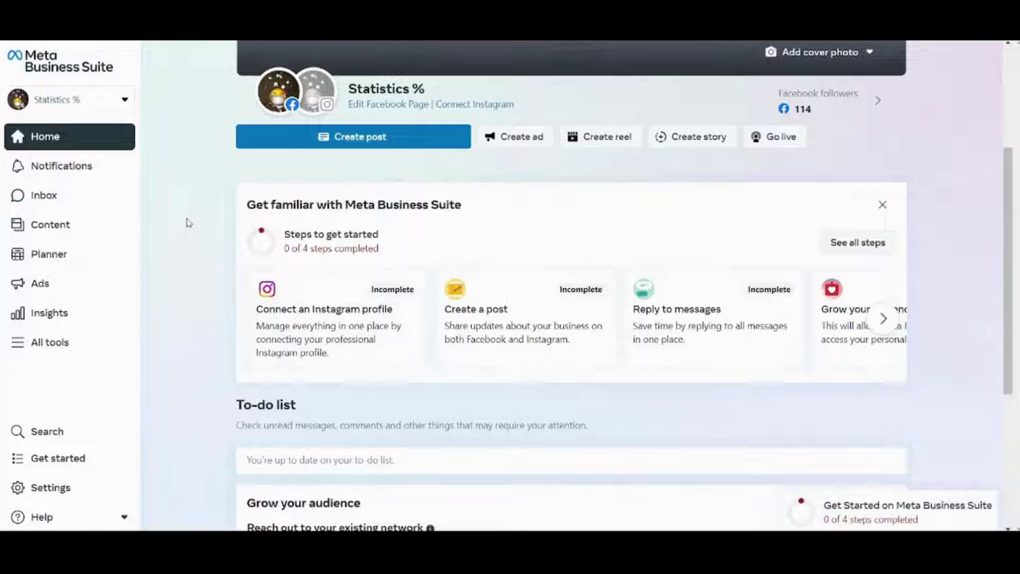
{"action": "scroll", "coordinate": [181, 221], "scroll_direction": "up", "scroll_amount": 1}
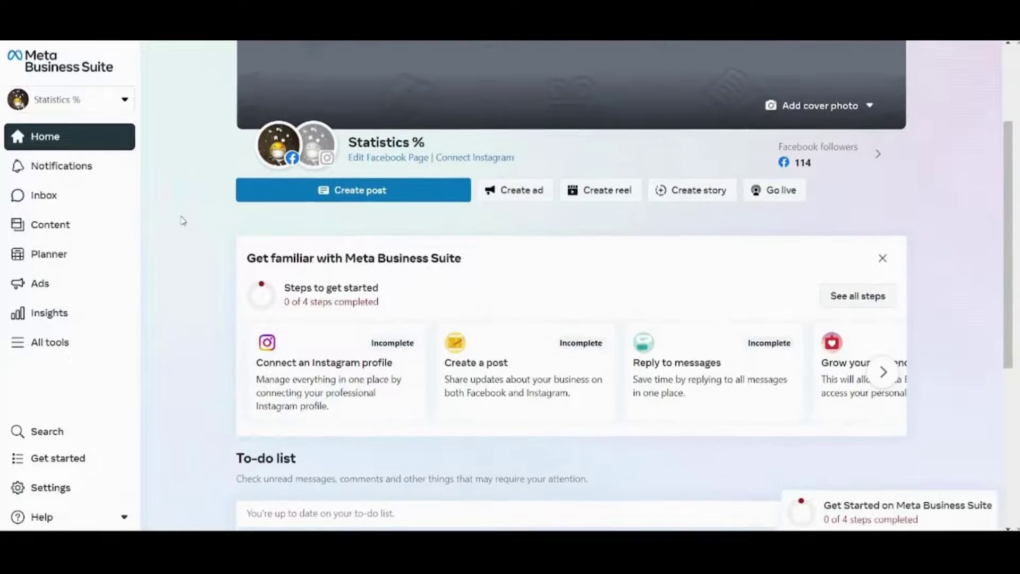
{"action": "scroll", "coordinate": [182, 221], "scroll_direction": "down", "scroll_amount": 1}
{"action": "scroll", "coordinate": [182, 221], "scroll_direction": "up", "scroll_amount": 1}
{"action": "scroll", "coordinate": [182, 221], "scroll_direction": "down", "scroll_amount": 1}
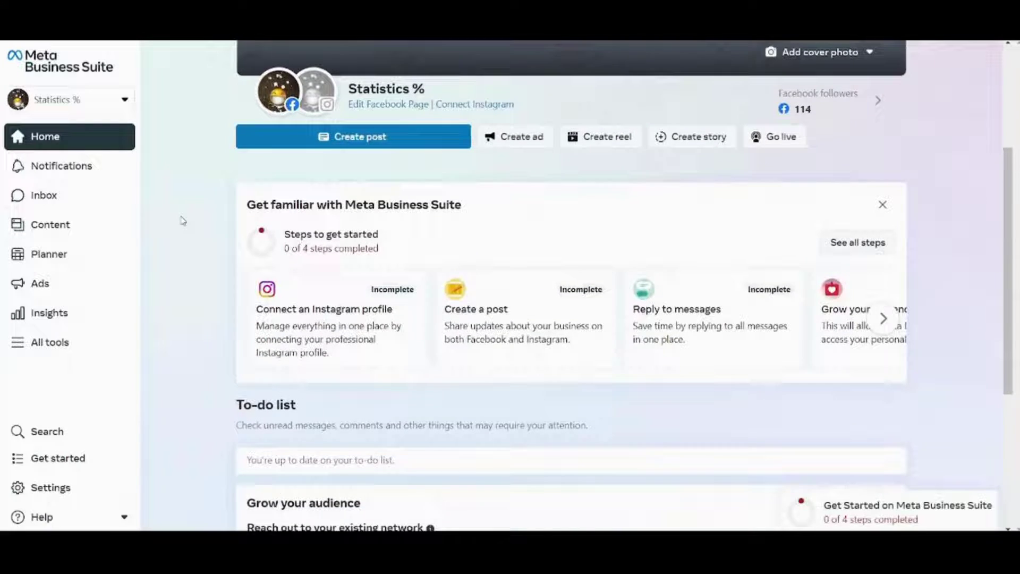
{"action": "scroll", "coordinate": [182, 221], "scroll_direction": "up", "scroll_amount": 1}
{"action": "scroll", "coordinate": [181, 221], "scroll_direction": "down", "scroll_amount": 1}
- Find Events Manager by searching 'event' in the All tools list, then launch it
{"action": "left_click", "coordinate": [96, 350]}
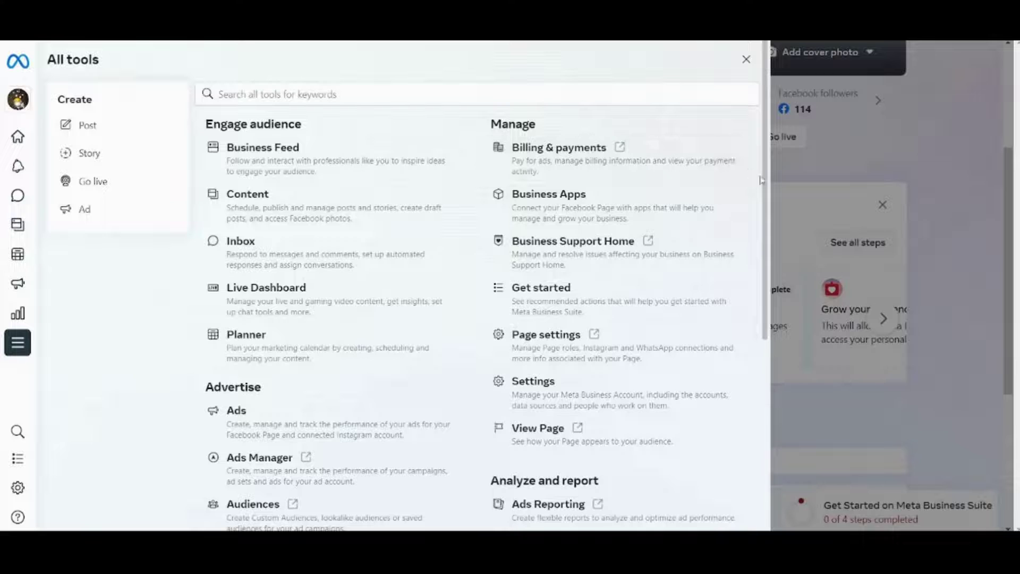
{"action": "scroll", "coordinate": [766, 199], "scroll_direction": "down", "scroll_amount": 1}
{"action": "scroll", "coordinate": [768, 205], "scroll_direction": "down", "scroll_amount": 3}
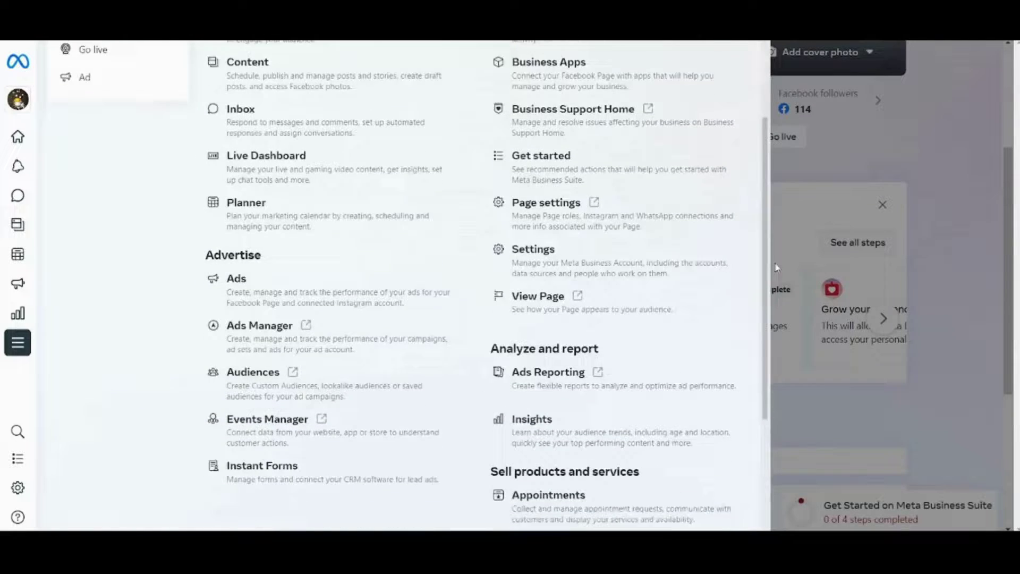
{"action": "left_click", "coordinate": [773, 263]}
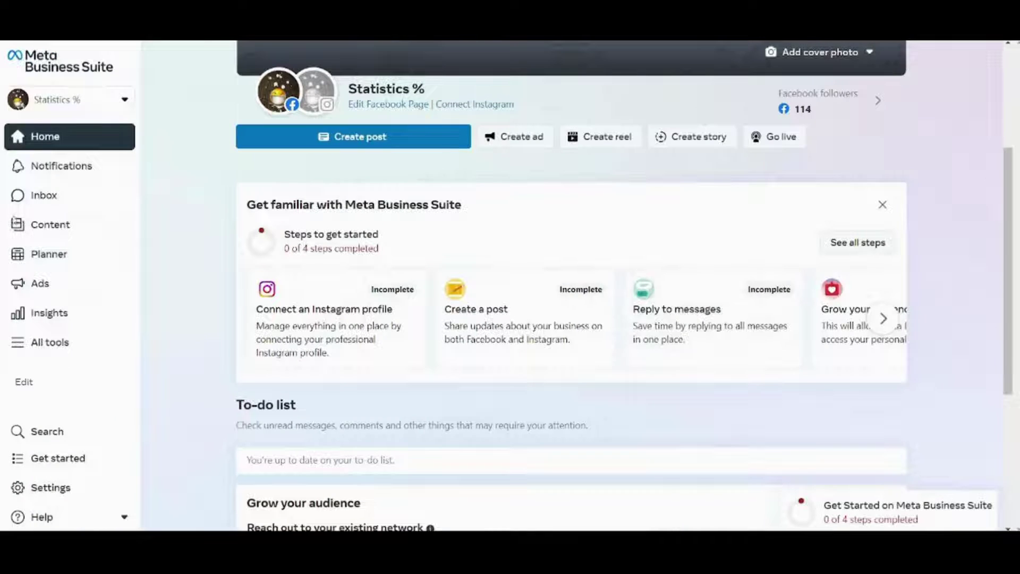
{"action": "left_click", "coordinate": [58, 343]}
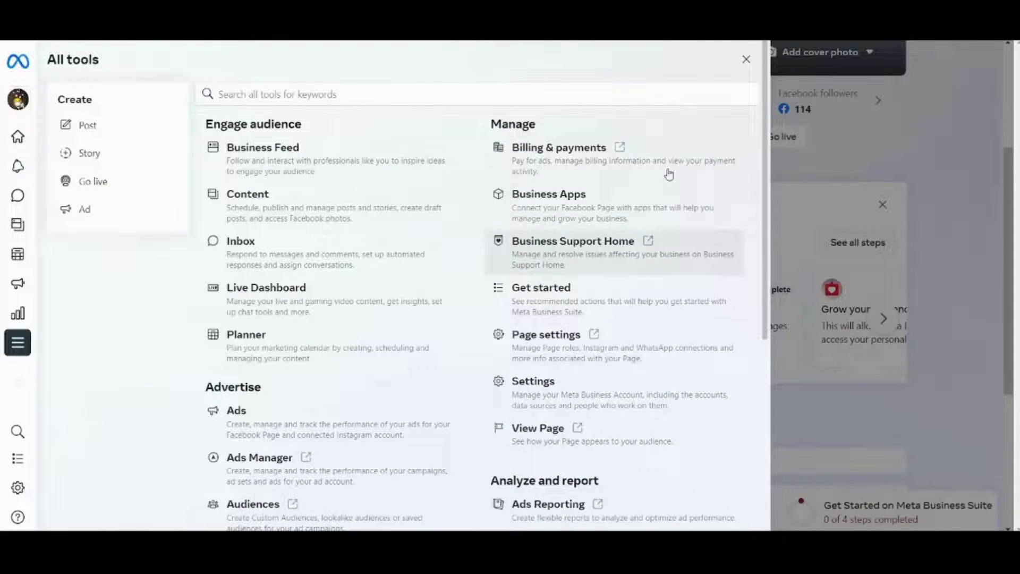
{"action": "left_click_drag", "start_coordinate": [766, 212], "coordinate": [769, 334]}
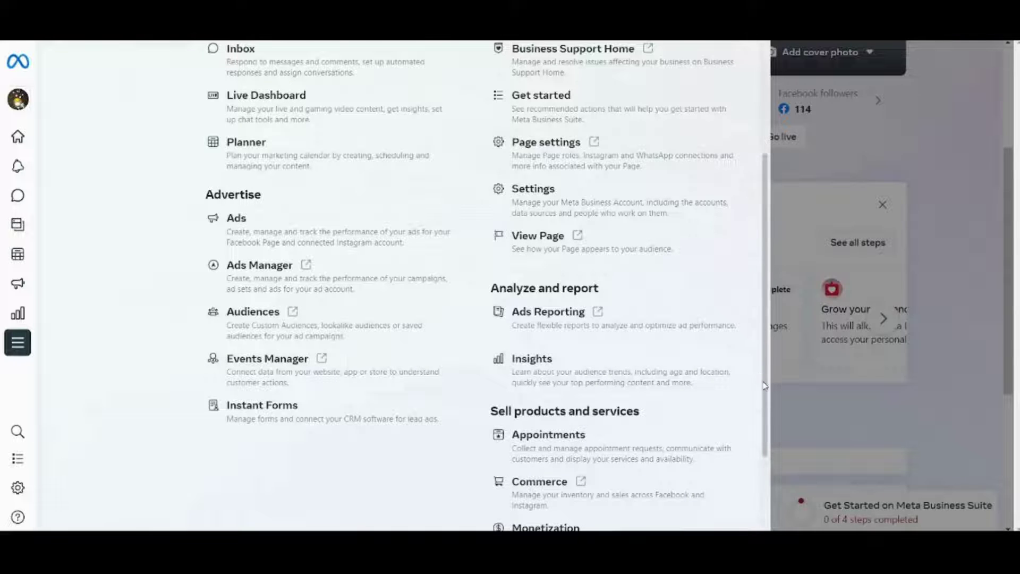
{"action": "left_click_drag", "start_coordinate": [765, 379], "coordinate": [750, 256]}
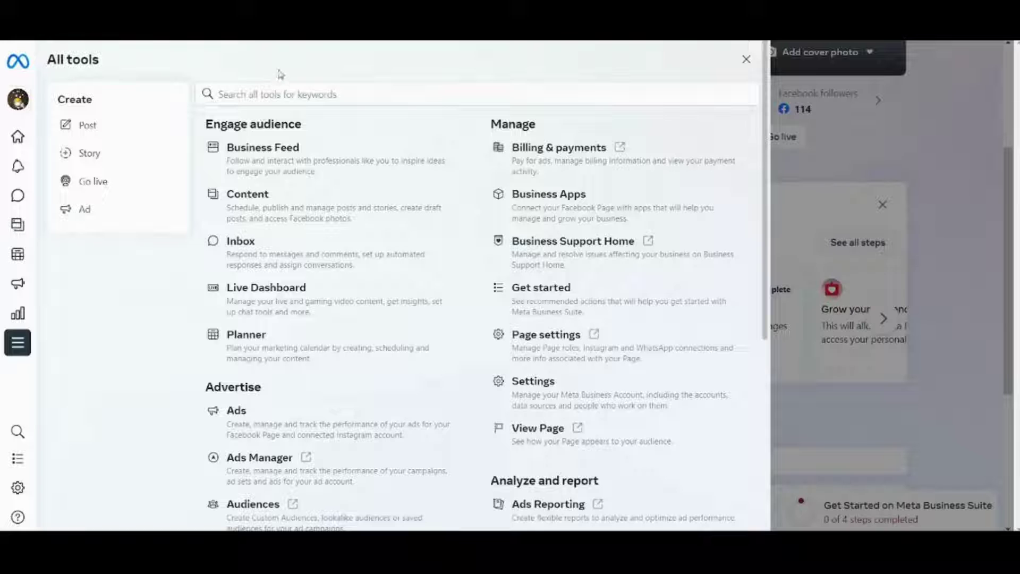
{"action": "left_click", "coordinate": [279, 94]}
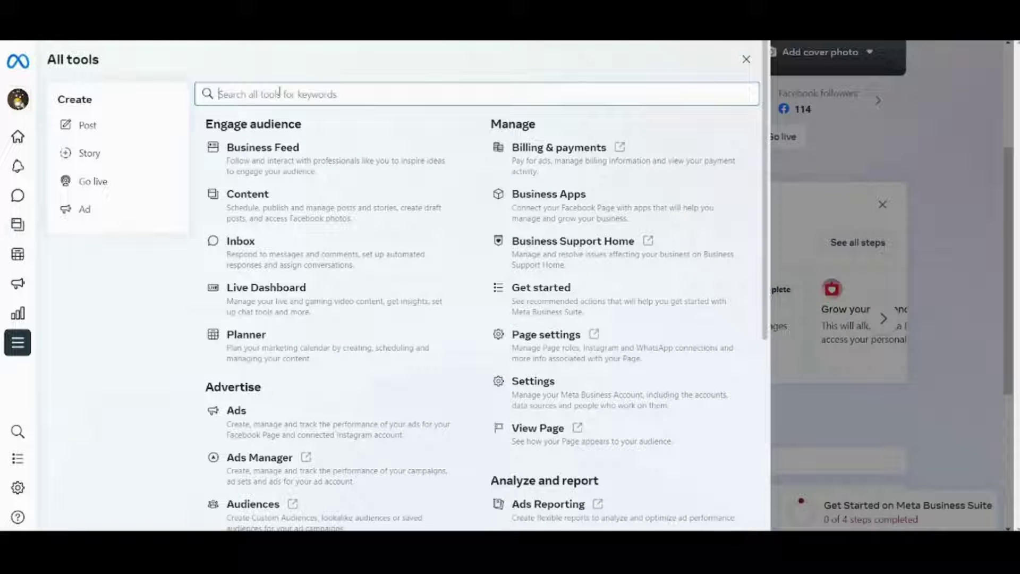
{"action": "type", "text": "e"}
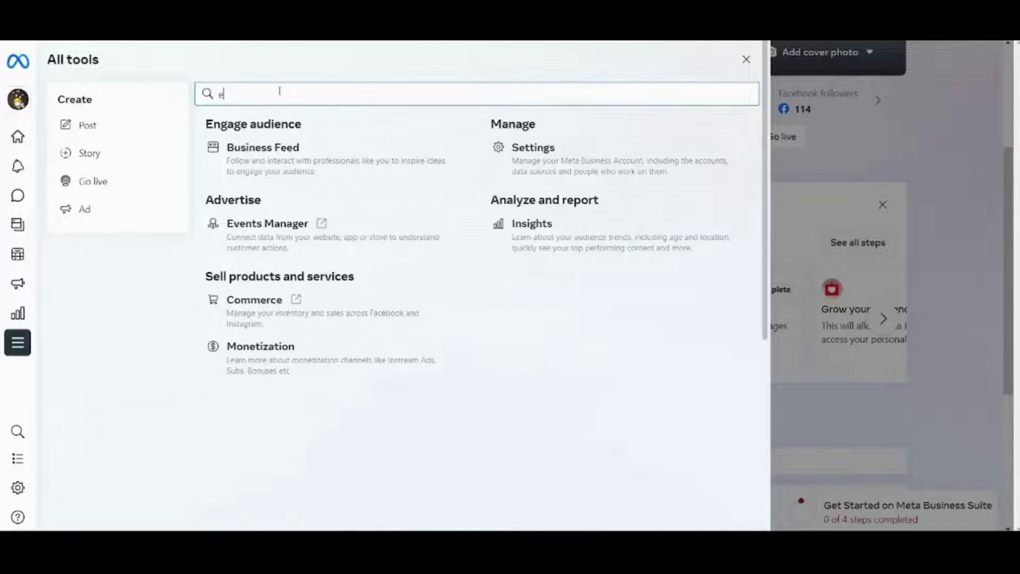
{"action": "type", "text": "vent"}
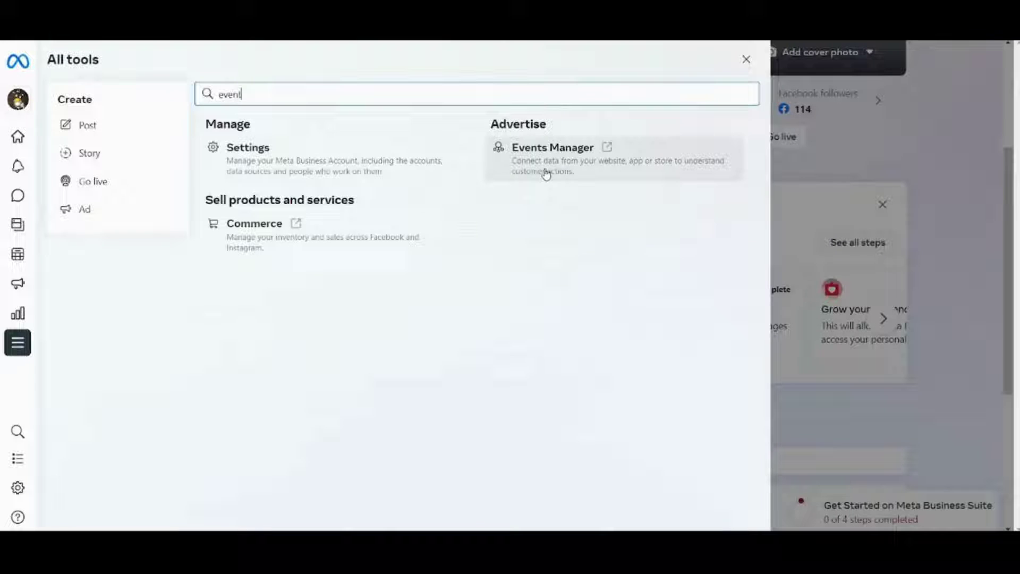
{"action": "left_click", "coordinate": [546, 174]}
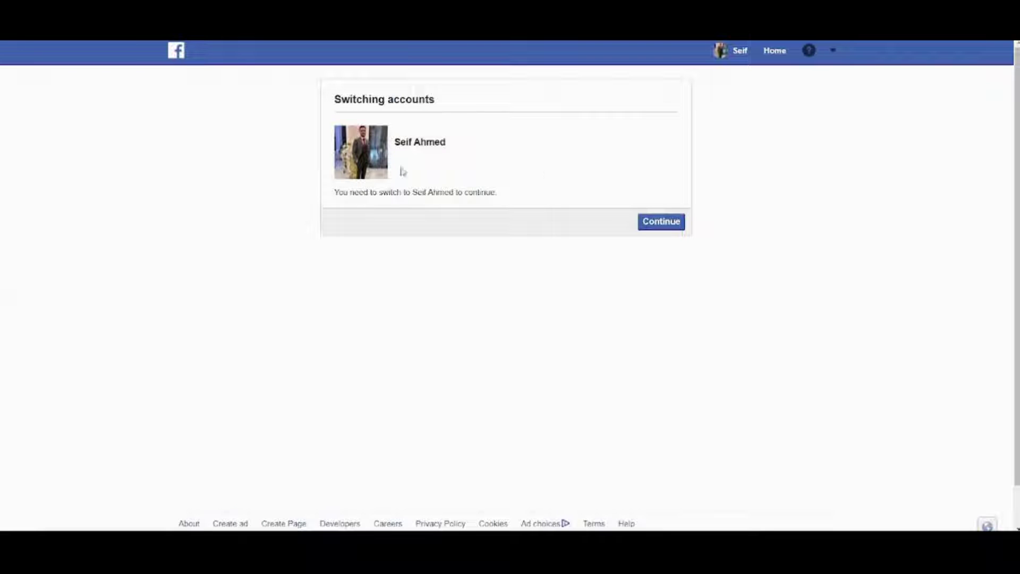
{"action": "left_click", "coordinate": [661, 224]}
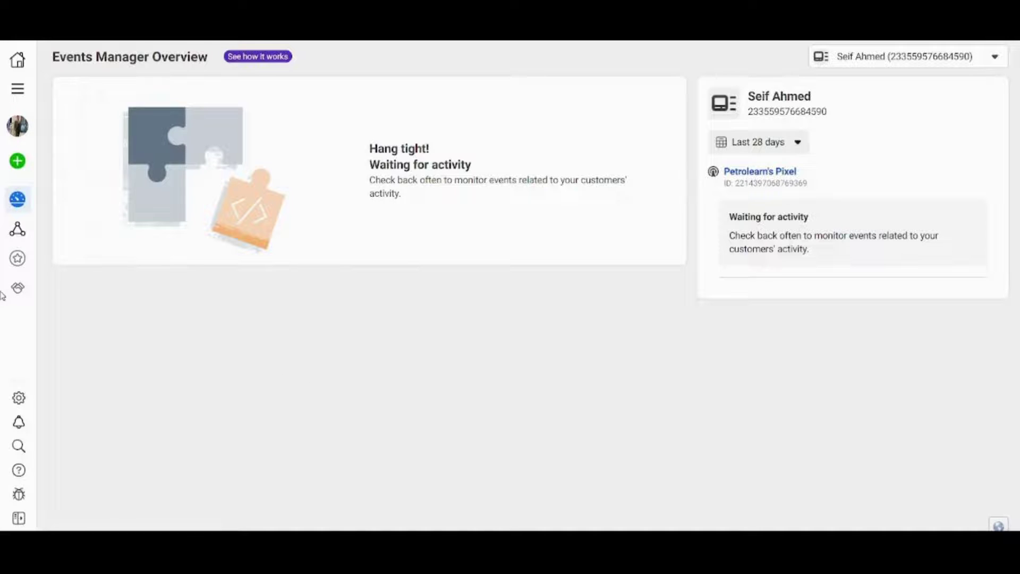
{"action": "mouse_move", "coordinate": [77, 290]}
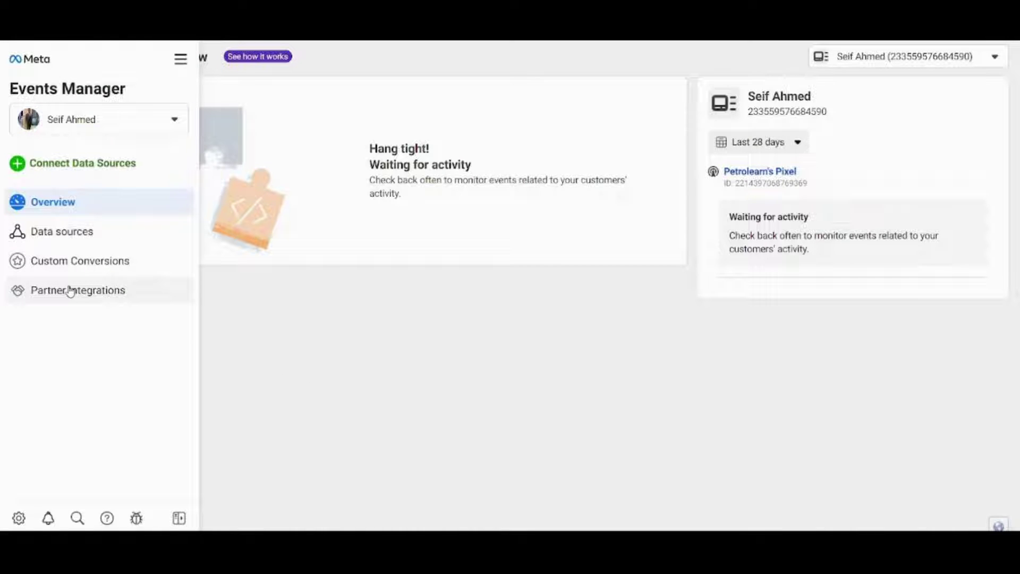
- Open the Partner Integrations catalogue and search partners for 'word'
{"action": "left_click", "coordinate": [70, 292]}
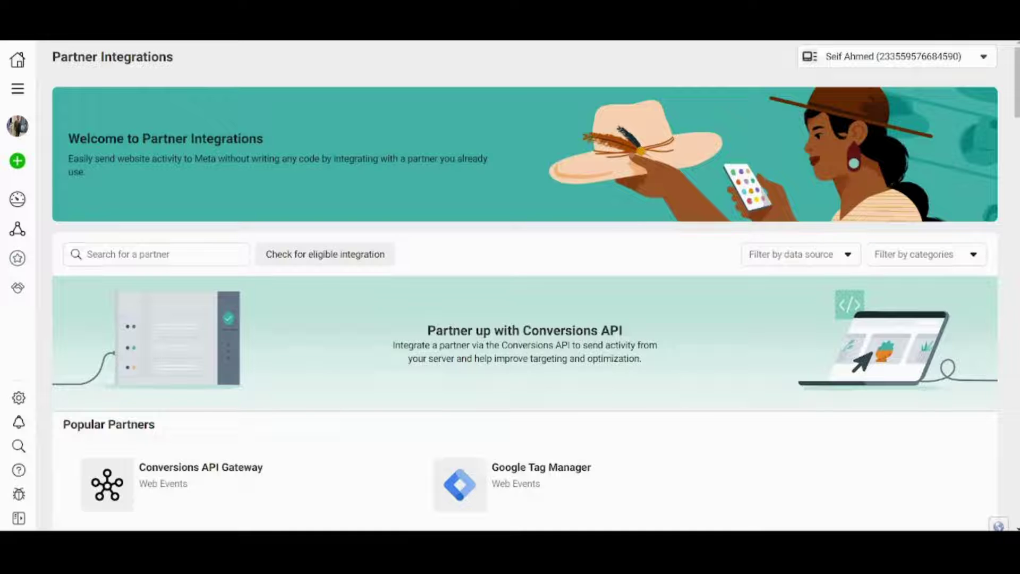
{"action": "scroll", "coordinate": [525, 320], "scroll_direction": "down", "scroll_amount": 2}
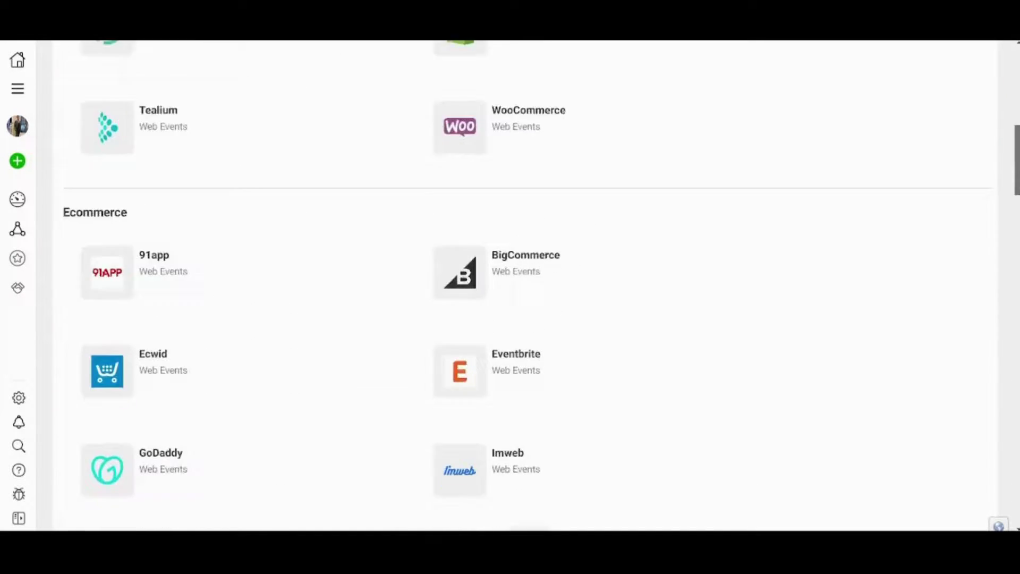
{"action": "scroll", "coordinate": [510, 287], "scroll_direction": "down", "scroll_amount": 2}
{"action": "scroll", "coordinate": [510, 287], "scroll_direction": "down", "scroll_amount": 4}
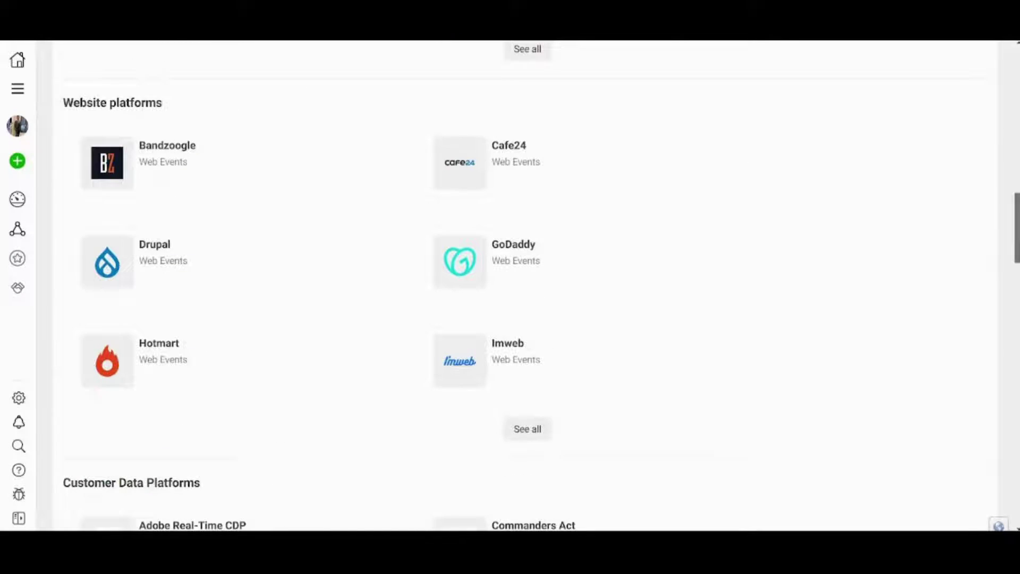
{"action": "scroll", "coordinate": [510, 287], "scroll_direction": "down", "scroll_amount": 2}
{"action": "scroll", "coordinate": [511, 287], "scroll_direction": "down", "scroll_amount": 4}
{"action": "scroll", "coordinate": [510, 287], "scroll_direction": "down", "scroll_amount": 3}
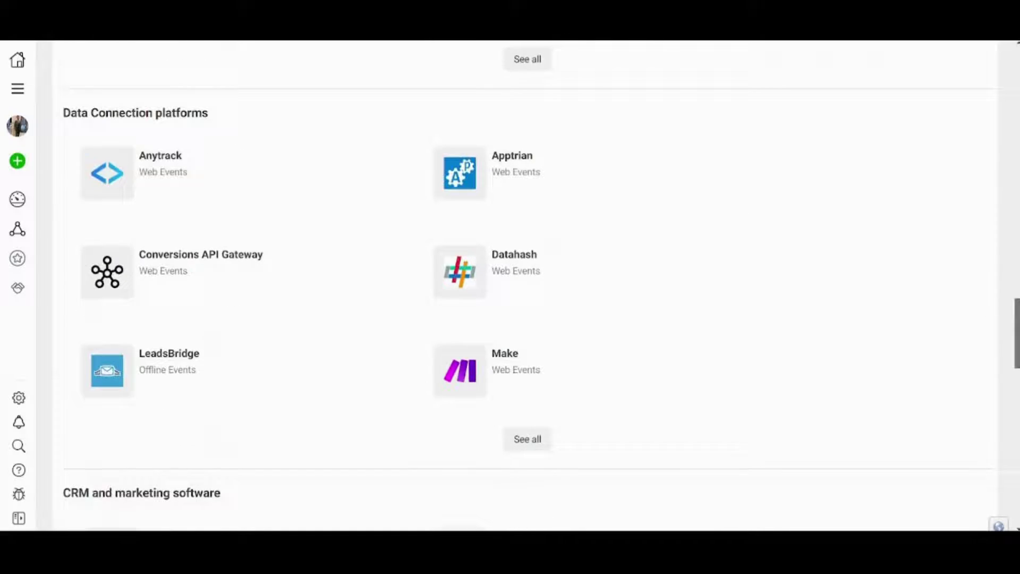
{"action": "scroll", "coordinate": [510, 287], "scroll_direction": "down", "scroll_amount": 3}
{"action": "scroll", "coordinate": [510, 288], "scroll_direction": "down", "scroll_amount": 2}
{"action": "scroll", "coordinate": [510, 287], "scroll_direction": "down", "scroll_amount": 2}
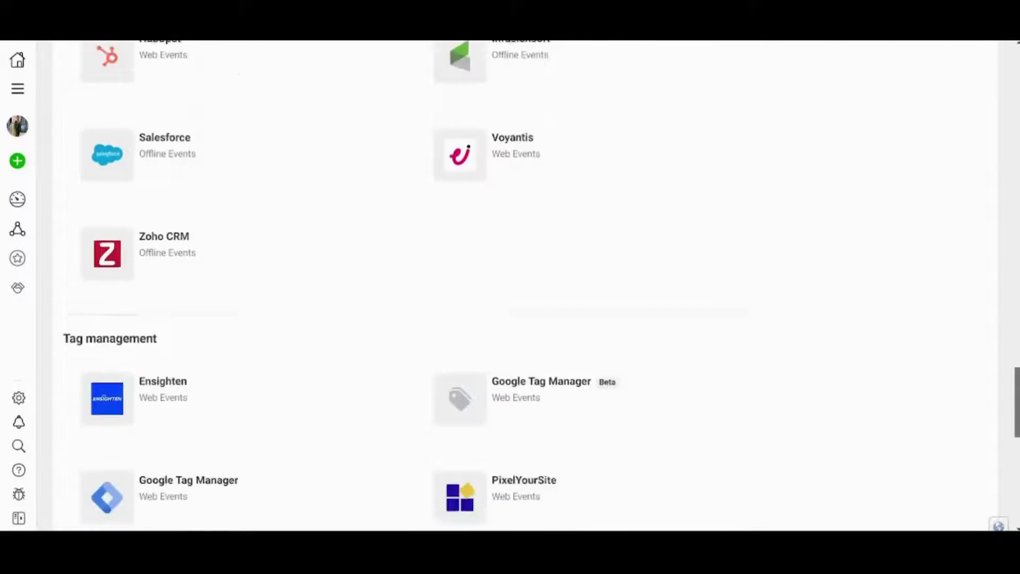
{"action": "scroll", "coordinate": [510, 287], "scroll_direction": "down", "scroll_amount": 3}
{"action": "scroll", "coordinate": [510, 287], "scroll_direction": "down", "scroll_amount": 1}
{"action": "scroll", "coordinate": [510, 286], "scroll_direction": "down", "scroll_amount": 3}
{"action": "scroll", "coordinate": [510, 287], "scroll_direction": "down", "scroll_amount": 1}
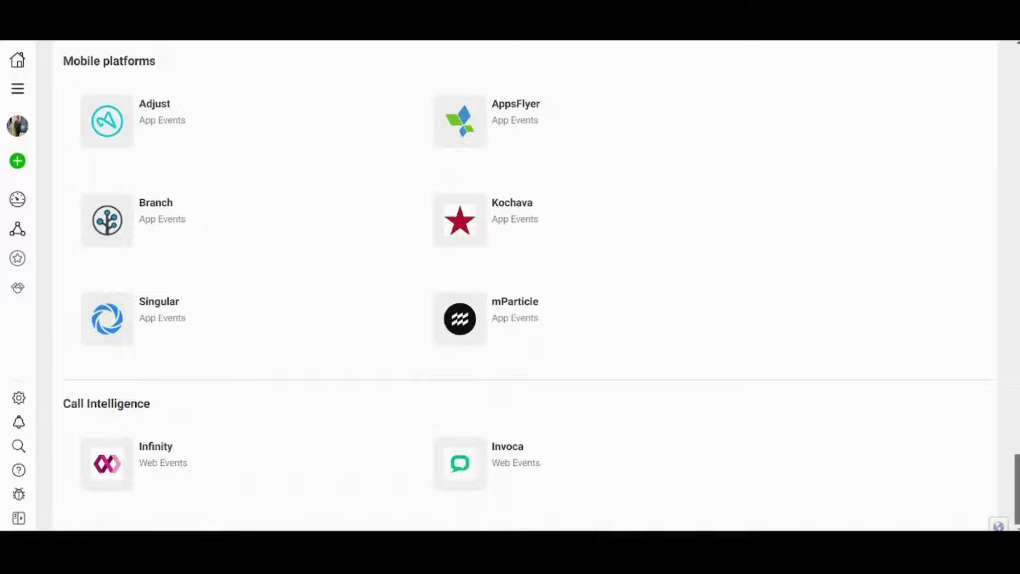
{"action": "scroll", "coordinate": [917, 114], "scroll_direction": "up", "scroll_amount": 9}
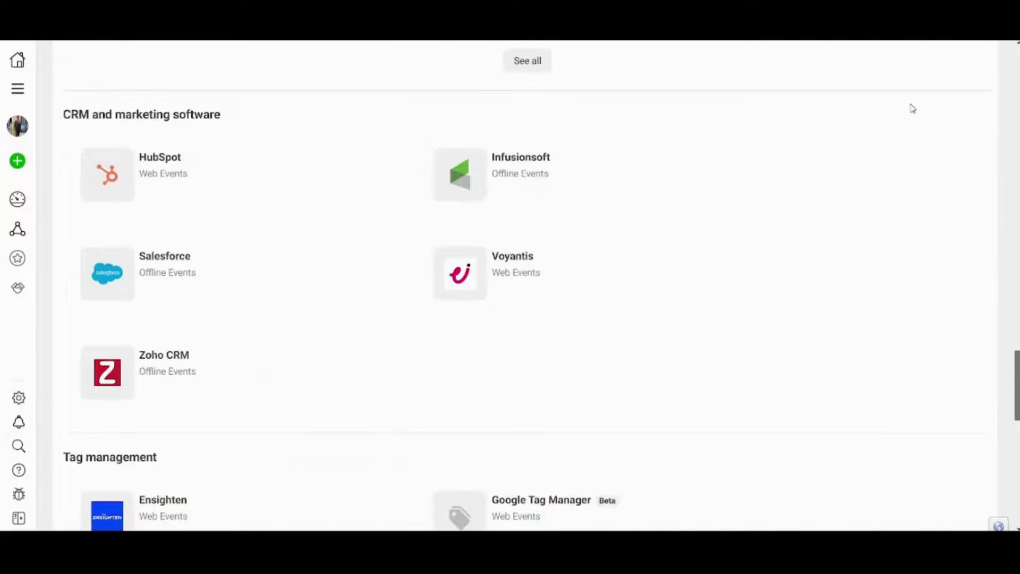
{"action": "scroll", "coordinate": [510, 286], "scroll_direction": "up", "scroll_amount": 10}
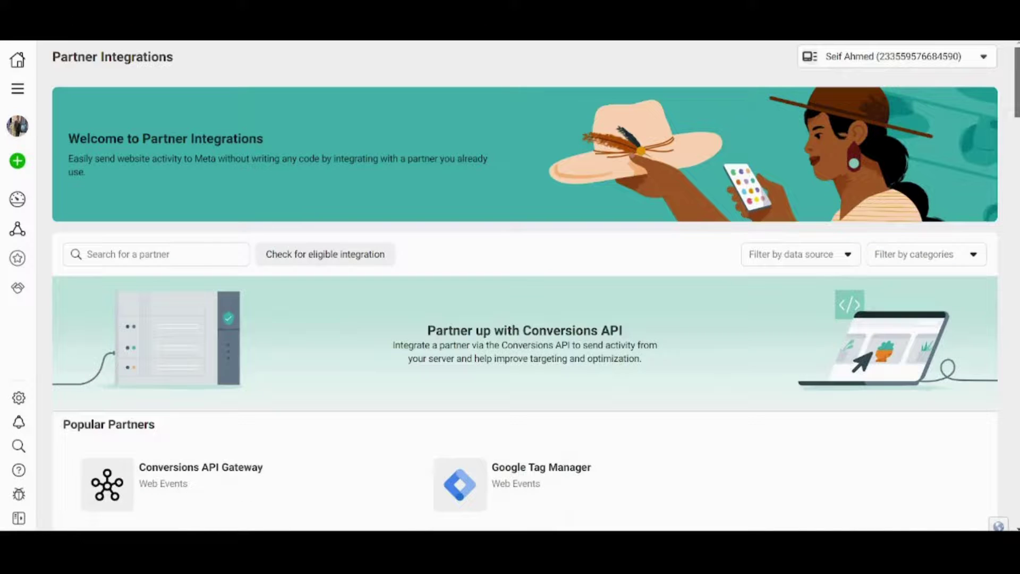
{"action": "left_click", "coordinate": [172, 249]}
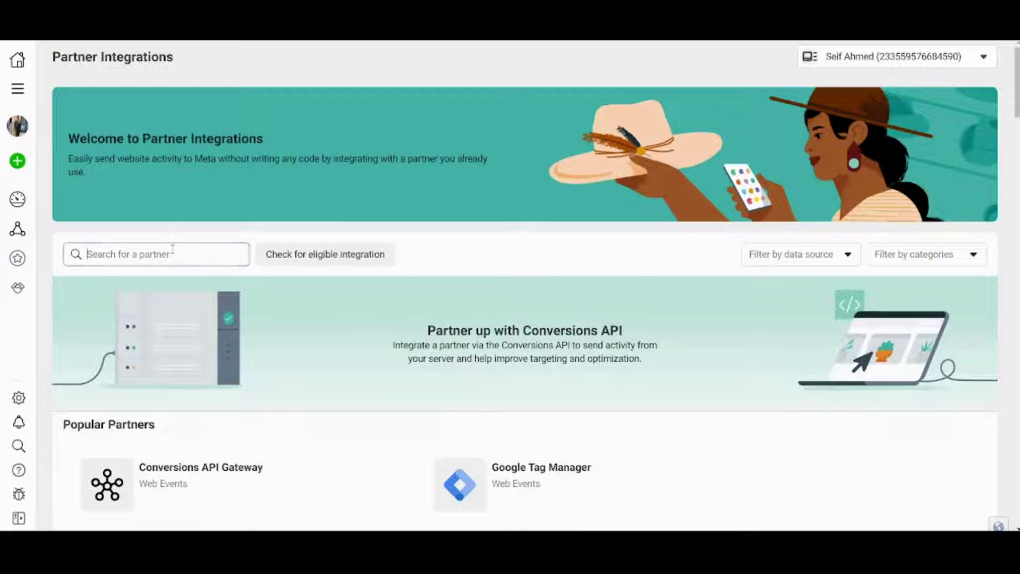
{"action": "type", "text": "w"}
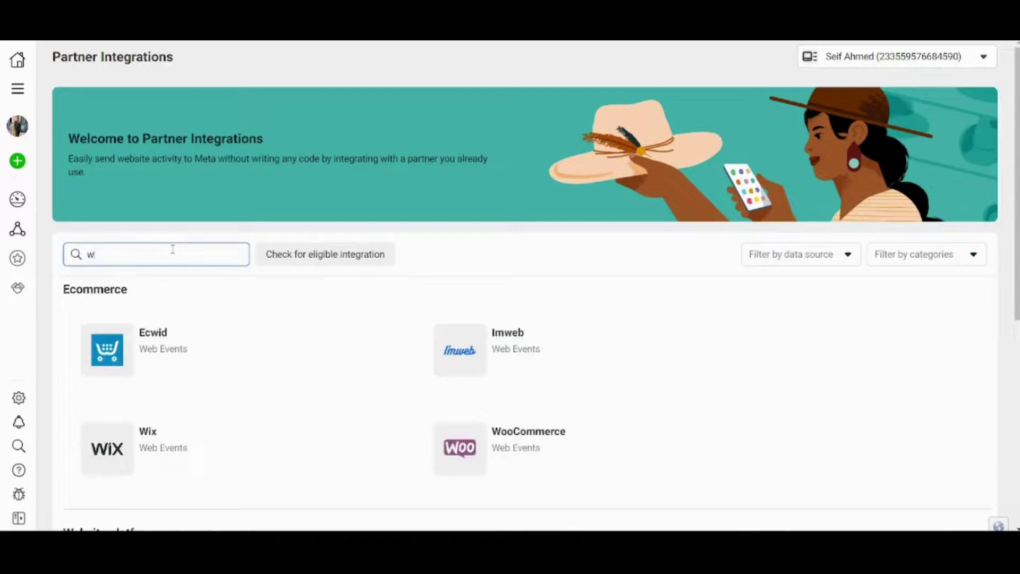
{"action": "type", "text": "ord"}
- Open the WordPress integration card and start Connect account
{"action": "left_click", "coordinate": [178, 362]}
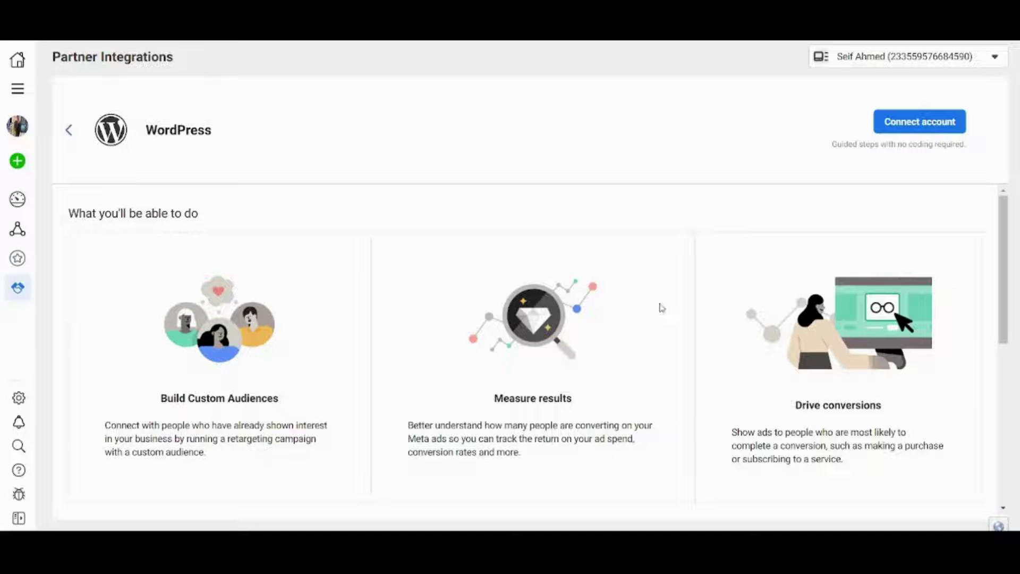
{"action": "left_click", "coordinate": [940, 131]}
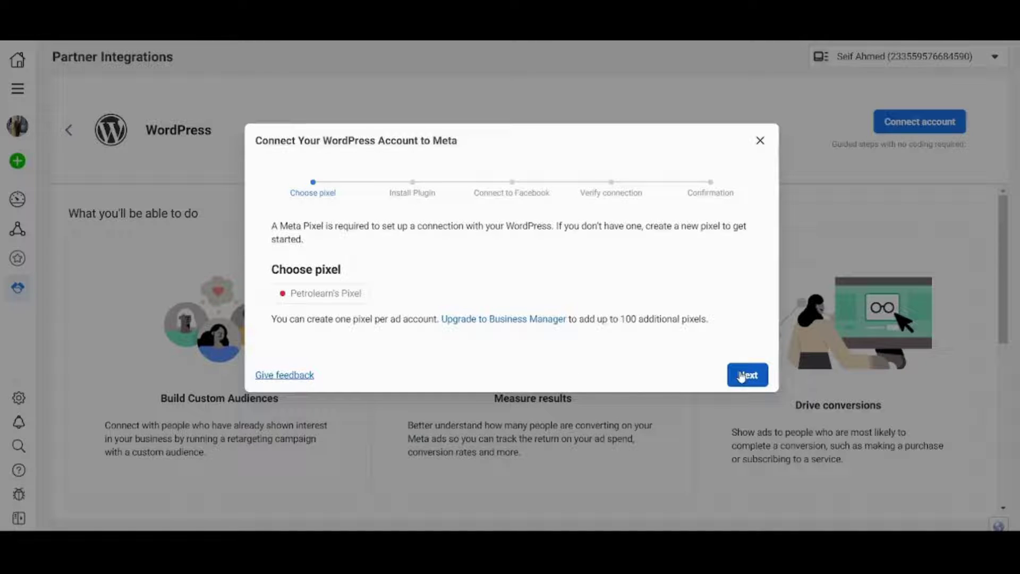
{"action": "left_click", "coordinate": [742, 376]}
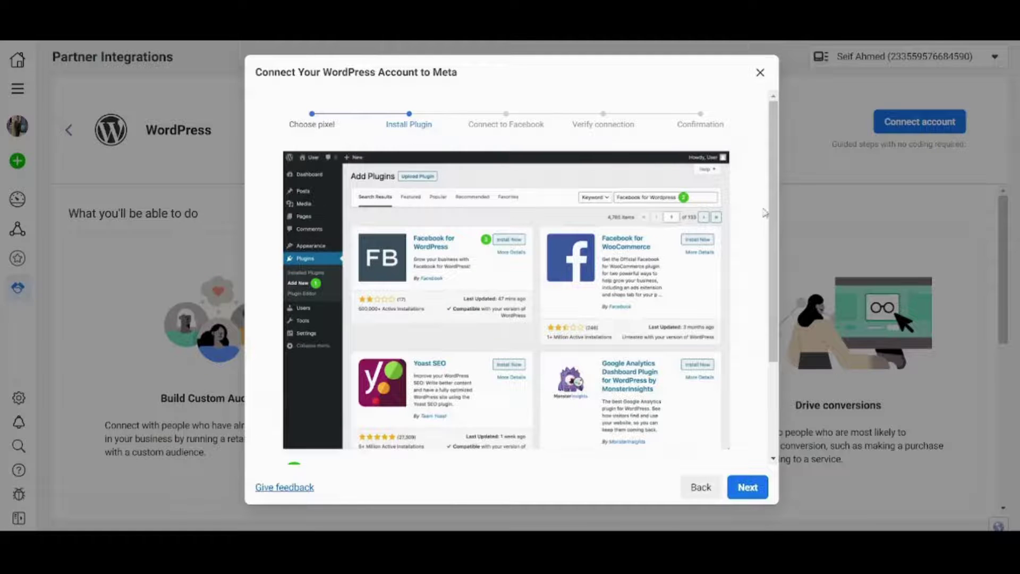
{"action": "scroll", "coordinate": [763, 212], "scroll_direction": "down", "scroll_amount": 1}
{"action": "scroll", "coordinate": [763, 213], "scroll_direction": "down", "scroll_amount": 5}
{"action": "scroll", "coordinate": [732, 200], "scroll_direction": "up", "scroll_amount": 5}
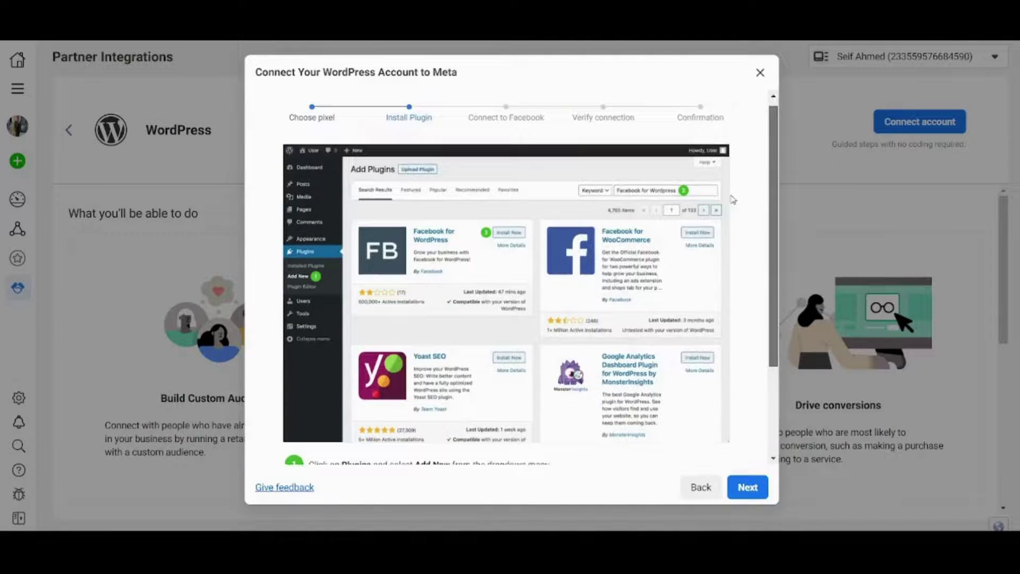
{"action": "scroll", "coordinate": [732, 199], "scroll_direction": "up", "scroll_amount": 1}
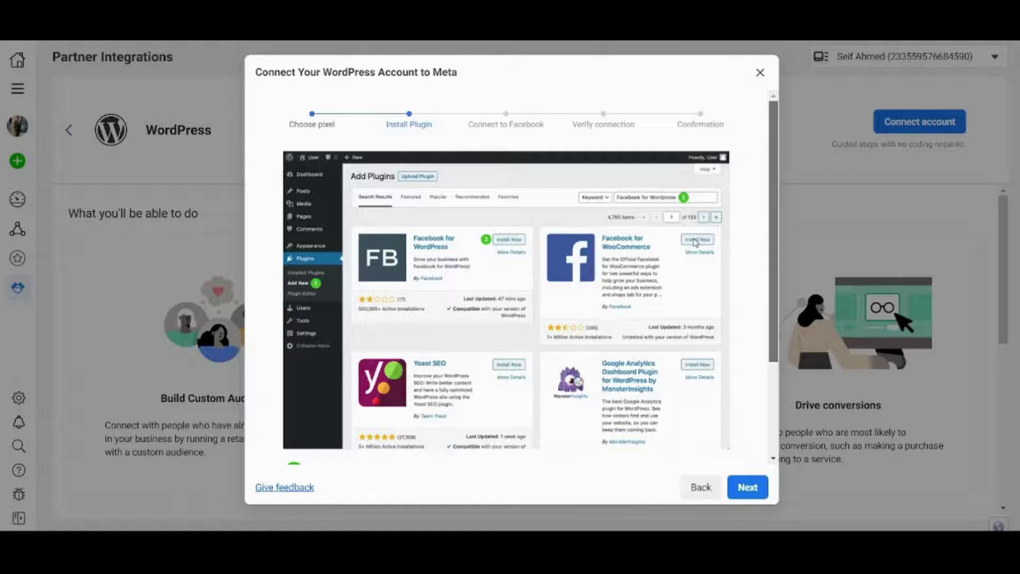
{"action": "scroll", "coordinate": [770, 261], "scroll_direction": "down", "scroll_amount": 1}
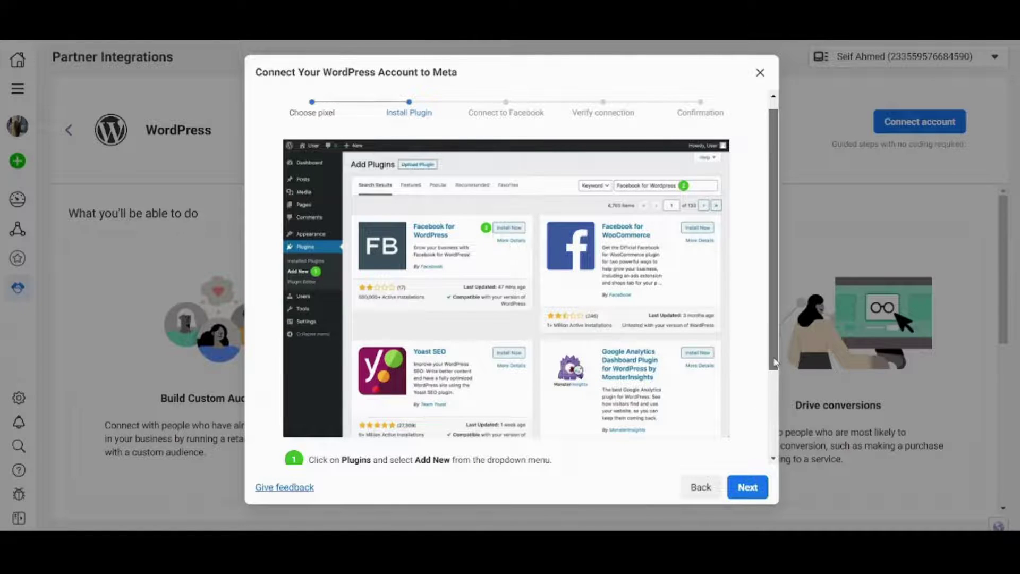
{"action": "left_click_drag", "start_coordinate": [777, 369], "coordinate": [784, 396]}
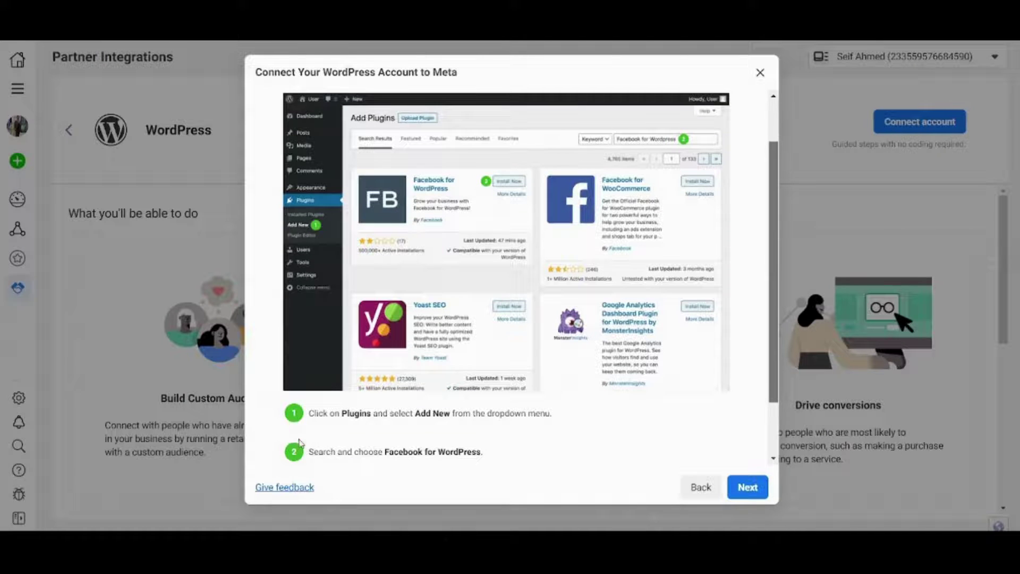
{"action": "left_click_drag", "start_coordinate": [312, 413], "coordinate": [555, 422]}
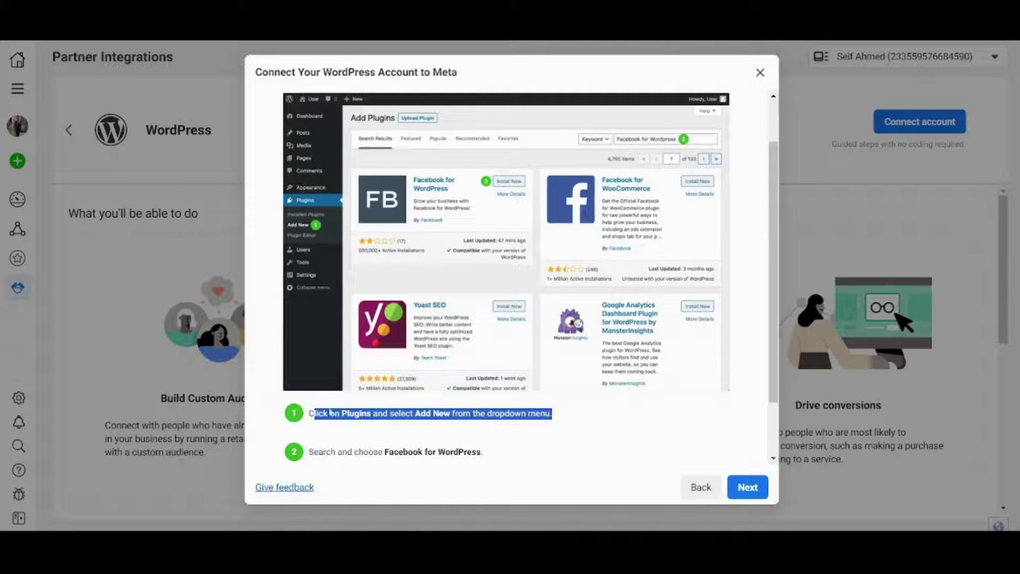
{"action": "left_click", "coordinate": [338, 431]}
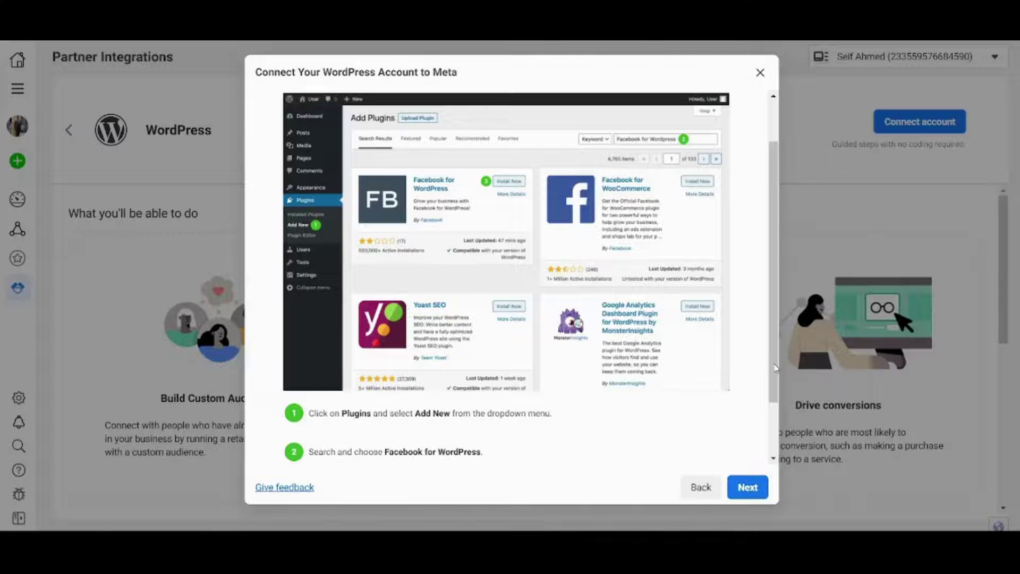
{"action": "scroll", "coordinate": [776, 367], "scroll_direction": "down", "scroll_amount": 2}
- Advance through the Connect to Facebook step to Verify connection
{"action": "left_click", "coordinate": [748, 487]}
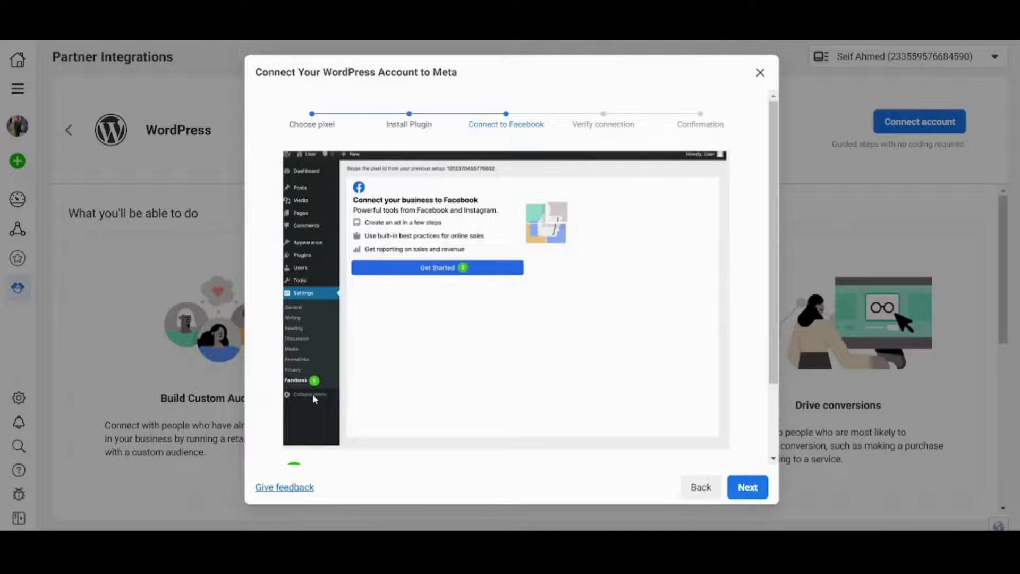
{"action": "left_click_drag", "start_coordinate": [773, 283], "coordinate": [785, 343]}
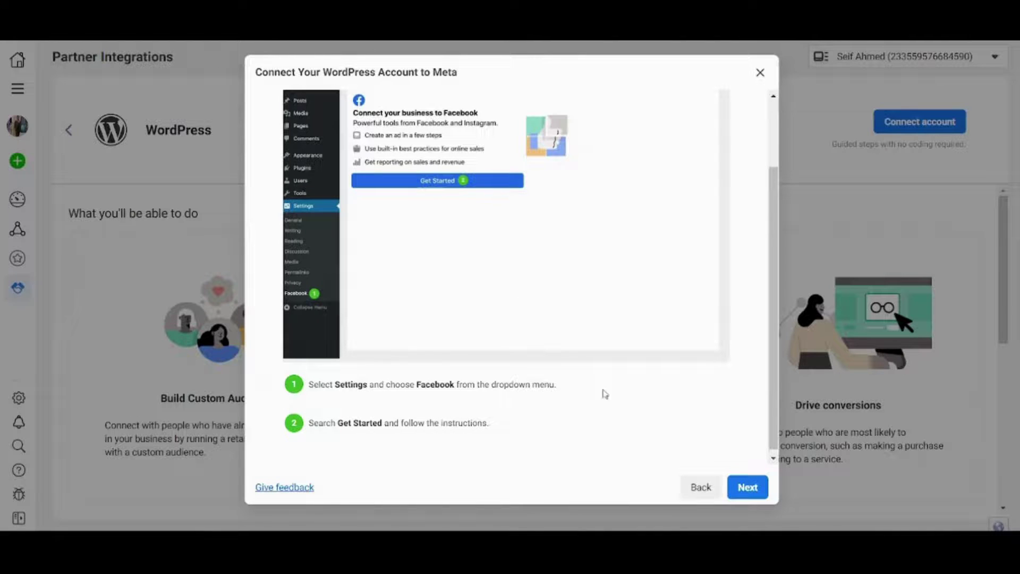
{"action": "left_click", "coordinate": [748, 488]}
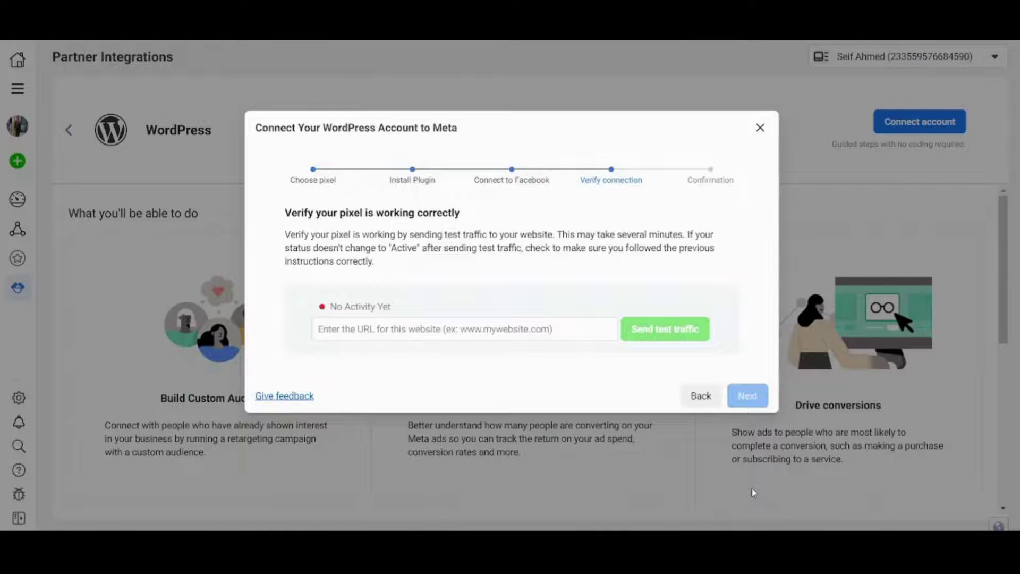
- Paste the website URL for test traffic and check the No Activity Yet status
{"action": "left_click", "coordinate": [396, 327]}
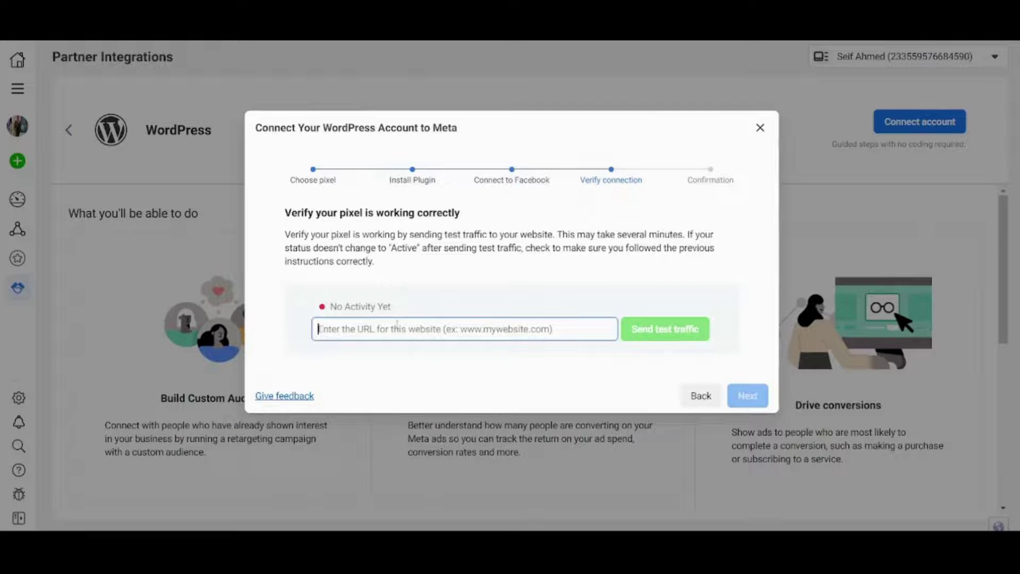
{"action": "type", "text": "https://bapetco.bamboohr.com/"}
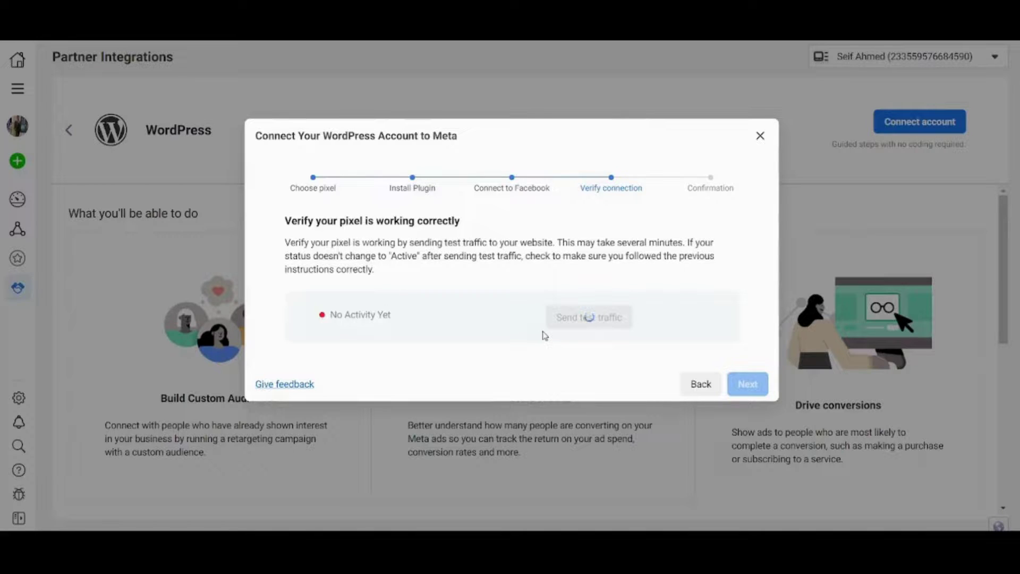
{"action": "left_click_drag", "start_coordinate": [321, 317], "coordinate": [403, 318]}
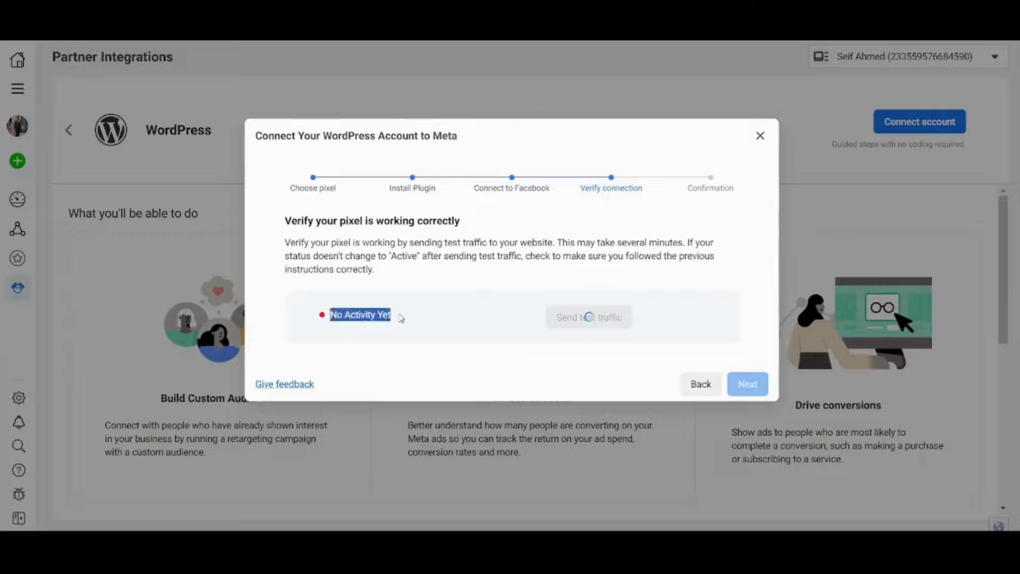
{"action": "left_click", "coordinate": [428, 323]}
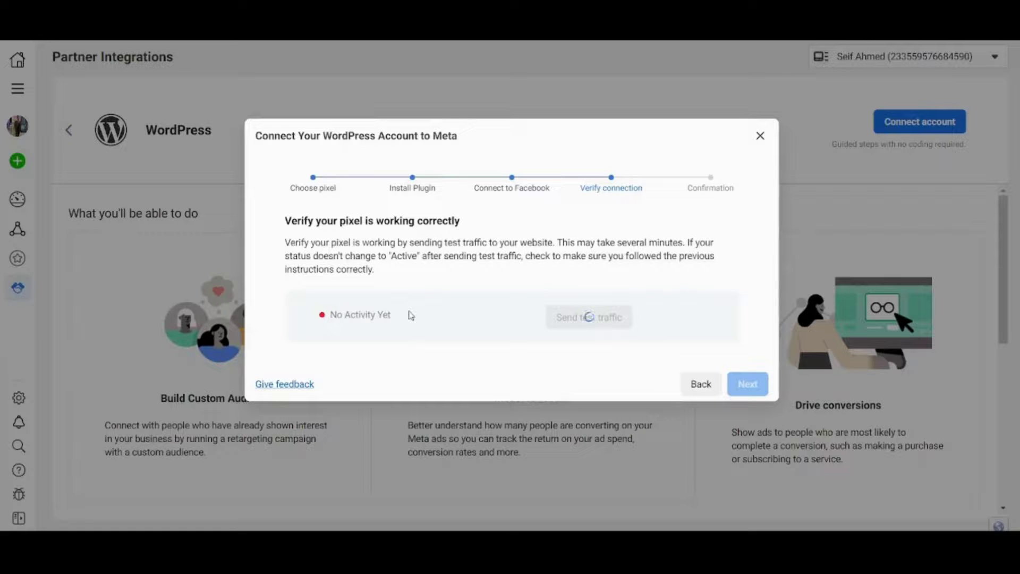
{"action": "left_click_drag", "start_coordinate": [409, 315], "coordinate": [274, 315]}
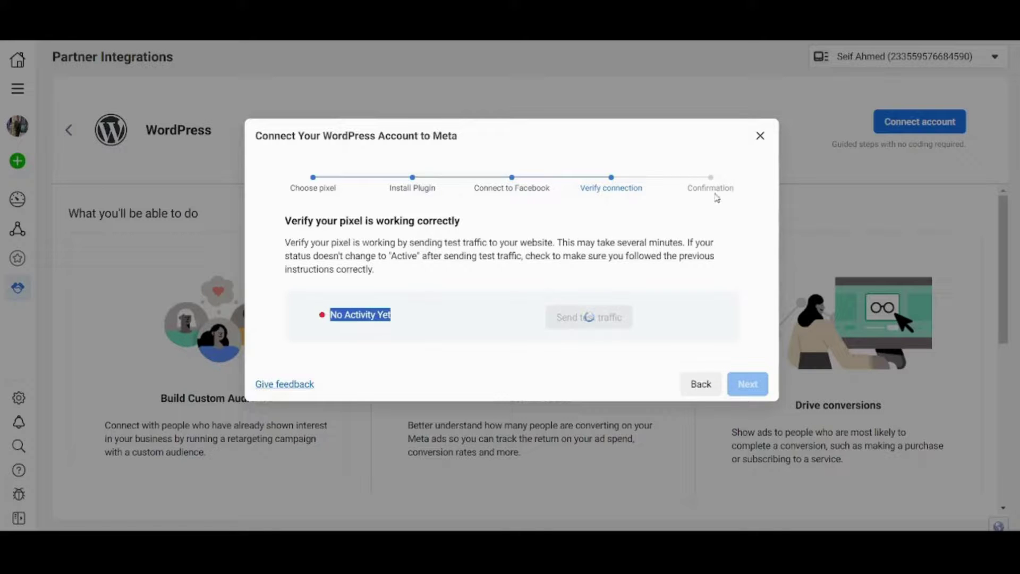
- Close the Connect WordPress wizard, returning to the WordPress integration overview
{"action": "left_click", "coordinate": [759, 137]}
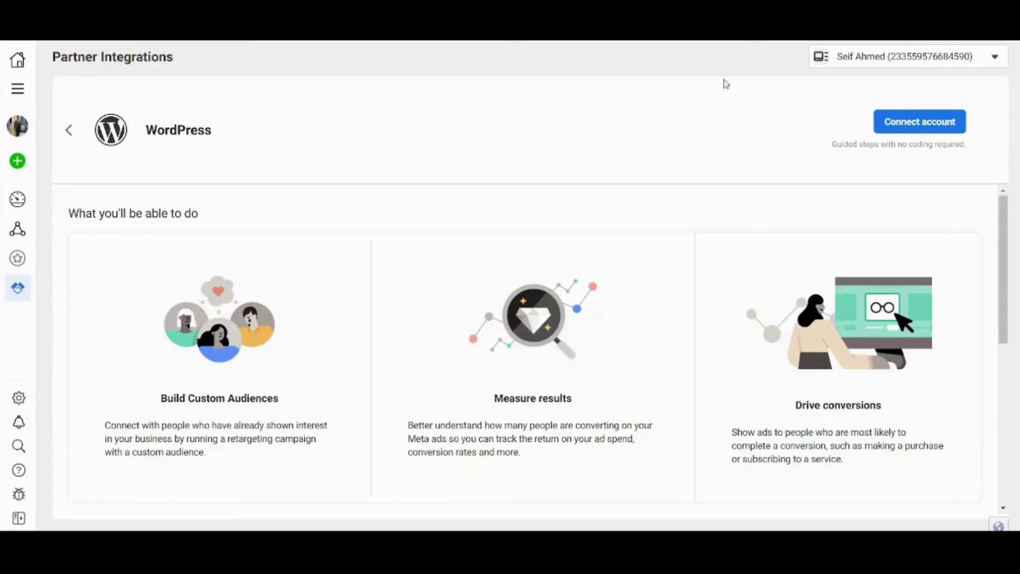
{"action": "left_click", "coordinate": [909, 122]}
{"action": "left_click", "coordinate": [908, 122]}
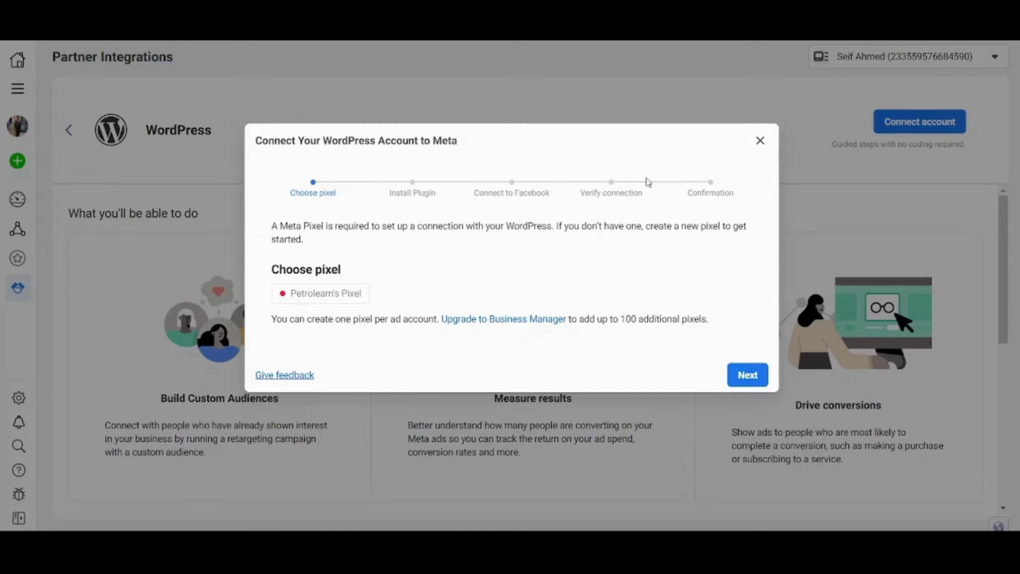
{"action": "left_click", "coordinate": [760, 141]}
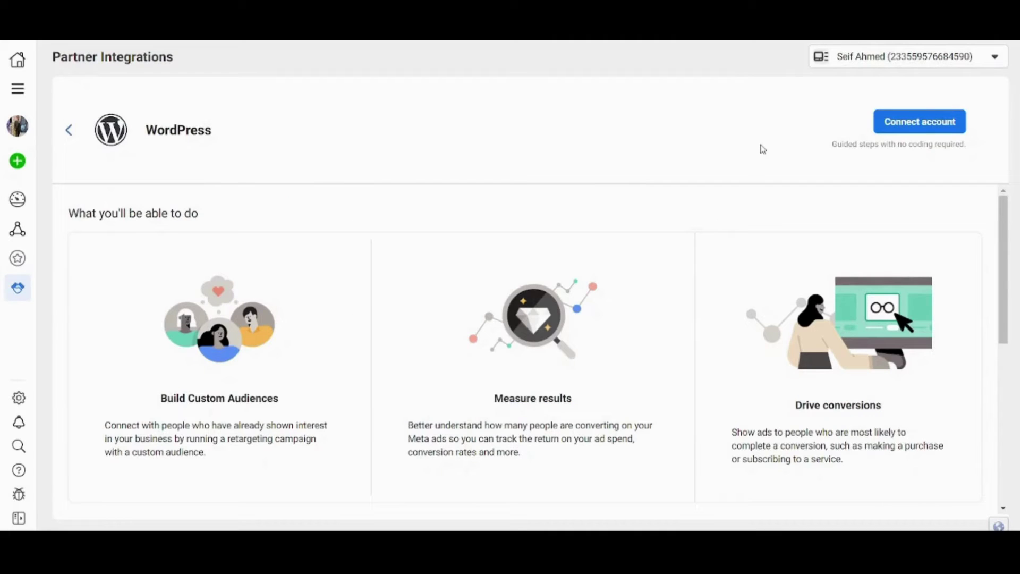